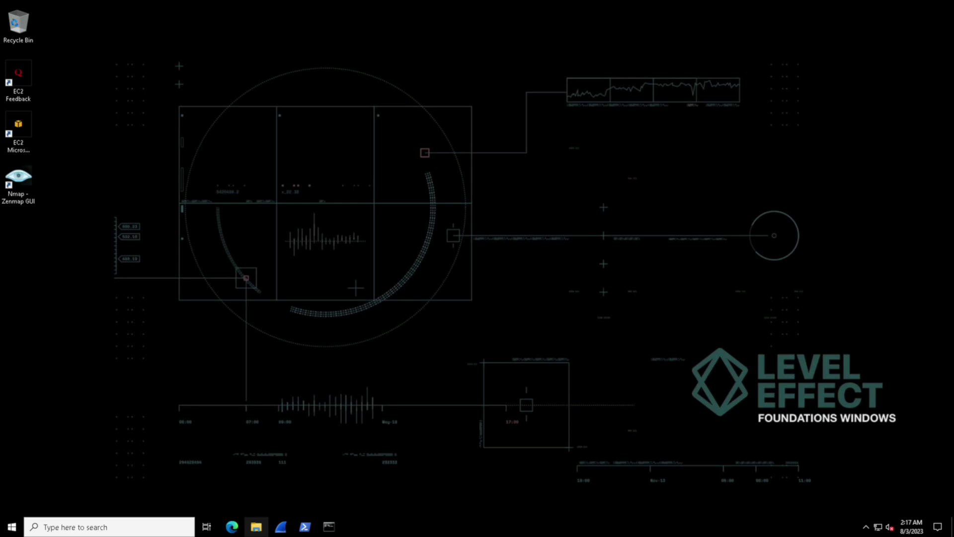
- Open File Explorer, browse Desktop, Documents, Downloads and Pictures, then open Local Disk (C:)
{"action": "key", "text": "super+e"}
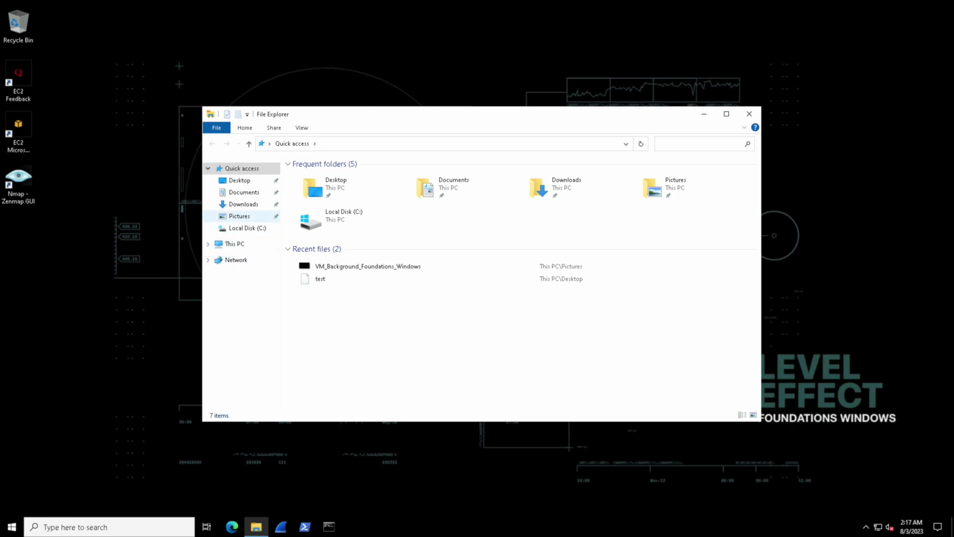
{"action": "key", "text": "Left"}
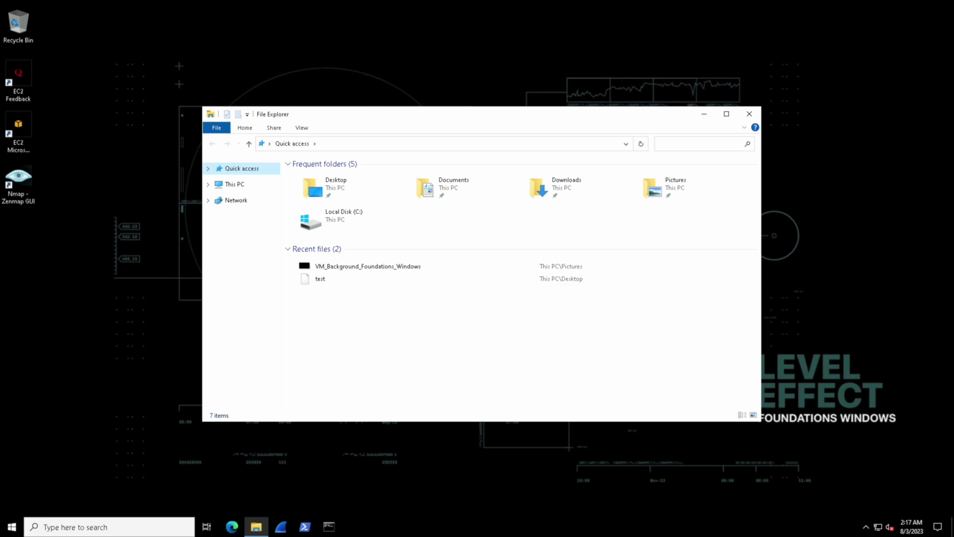
{"action": "left_click", "coordinate": [209, 168]}
{"action": "left_click", "coordinate": [239, 180]}
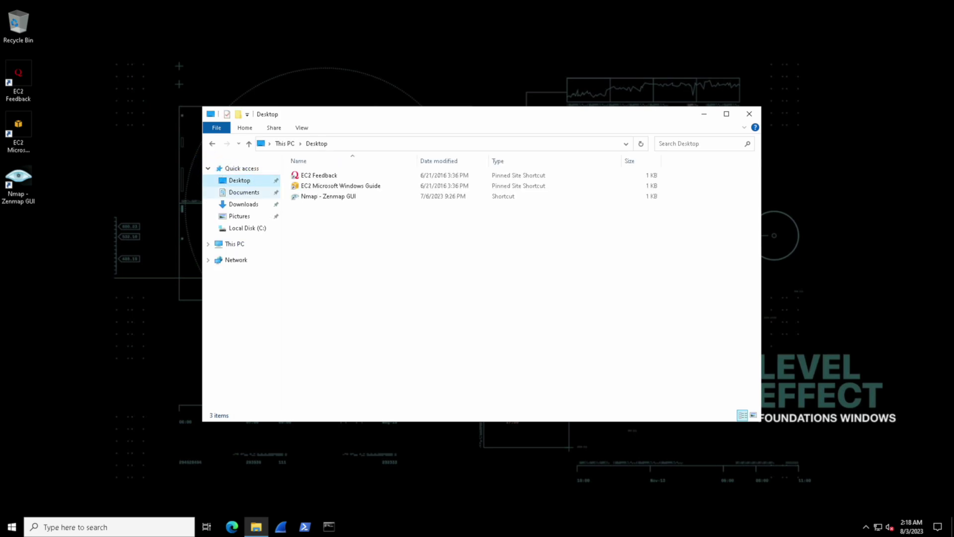
{"action": "left_click", "coordinate": [243, 192]}
{"action": "left_click", "coordinate": [242, 204]}
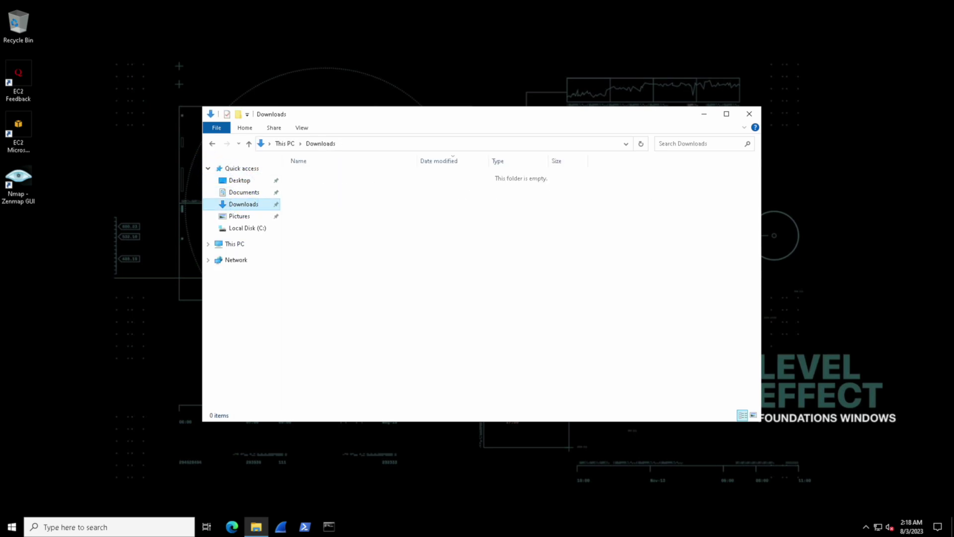
{"action": "left_click", "coordinate": [240, 216]}
{"action": "left_click", "coordinate": [243, 228]}
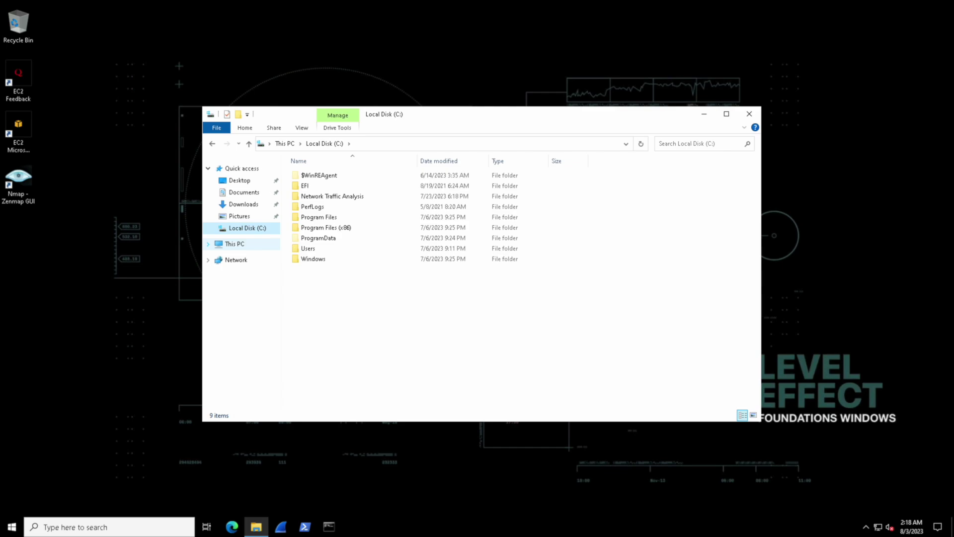
- Pin This PC to Quick access and open its overview
{"action": "right_click", "coordinate": [241, 244]}
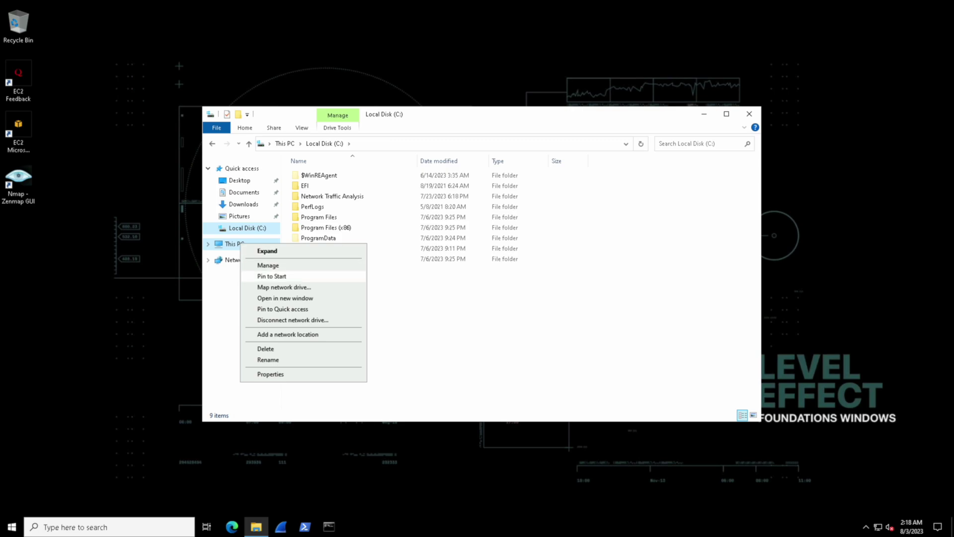
{"action": "left_click", "coordinate": [272, 309]}
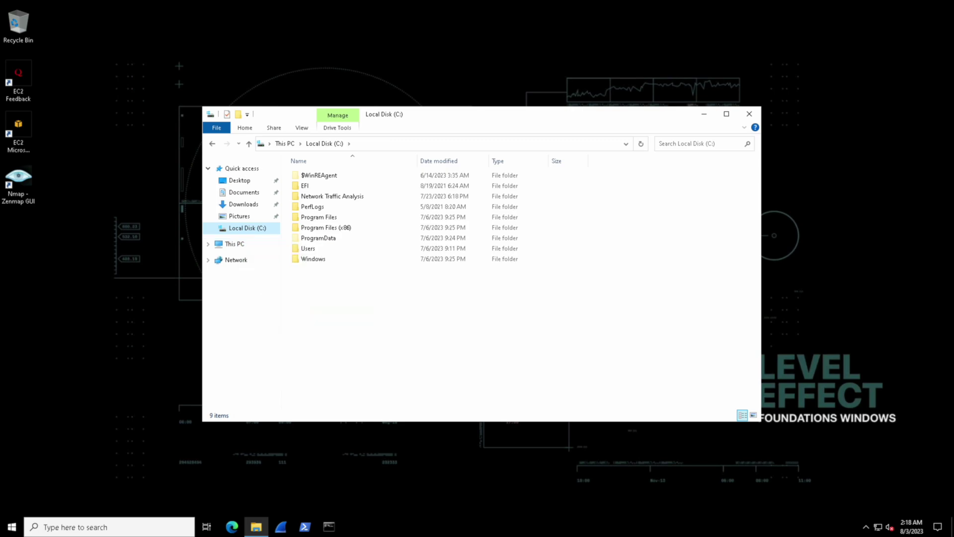
{"action": "left_click", "coordinate": [244, 227]}
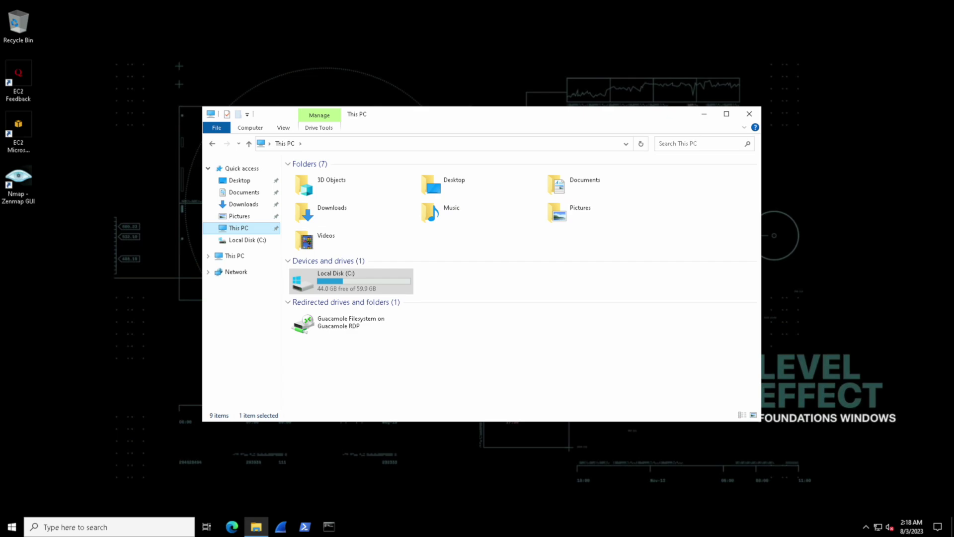
- Unpin the This PC entry from Quick access
{"action": "key", "text": "Left"}
{"action": "key", "text": "Left"}
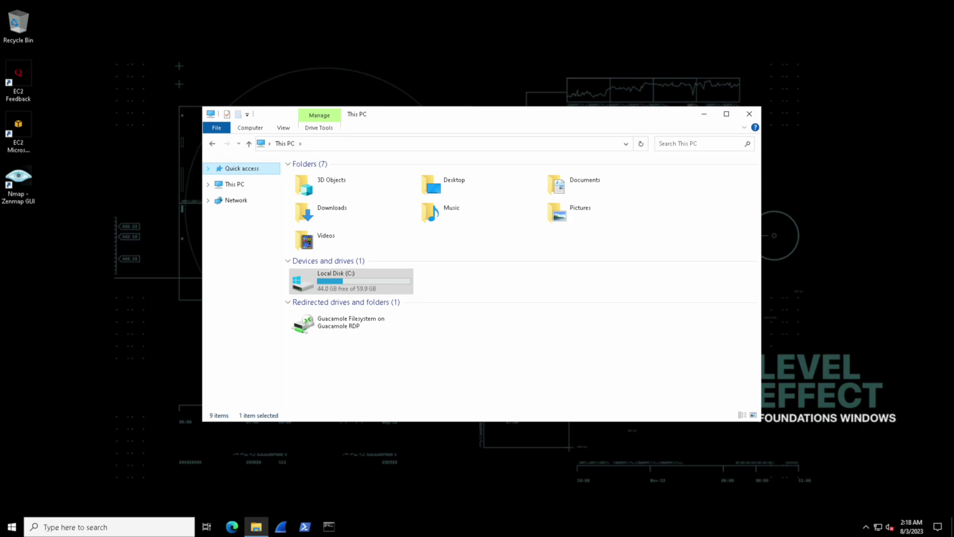
{"action": "left_click", "coordinate": [208, 169]}
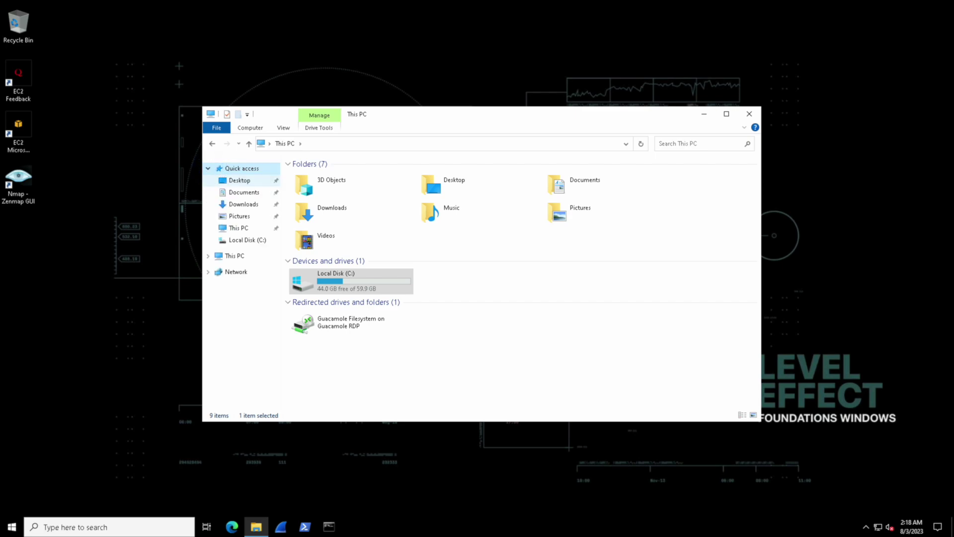
{"action": "right_click", "coordinate": [244, 228]}
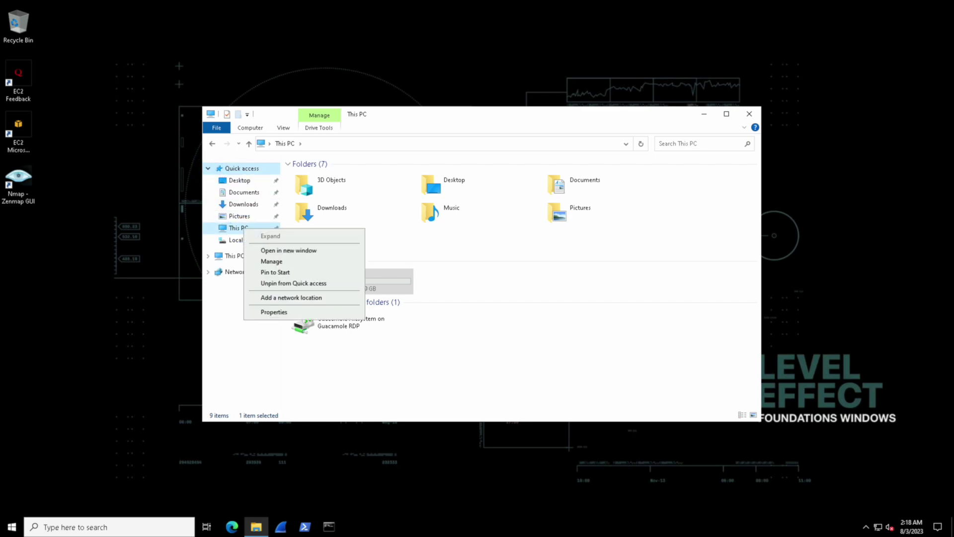
{"action": "left_click", "coordinate": [259, 283]}
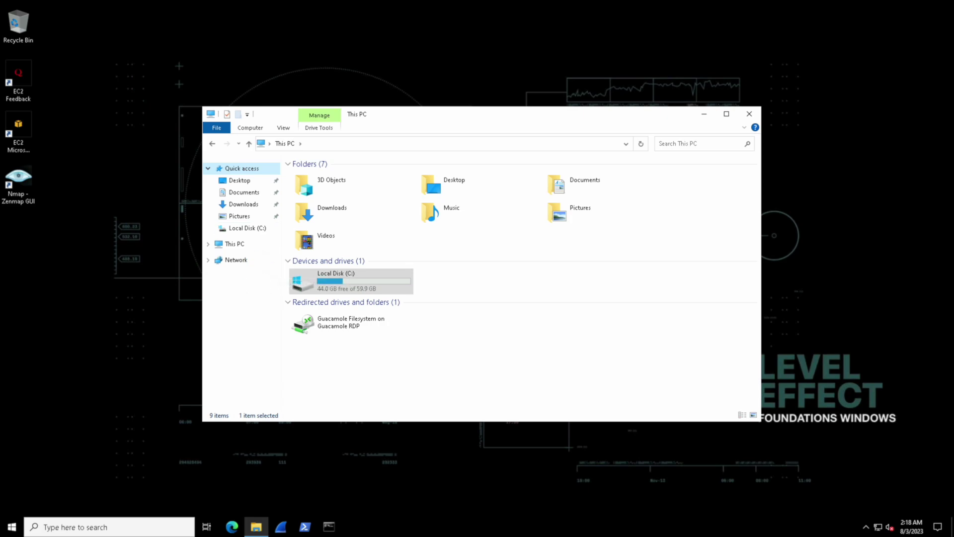
- Navigate from Local Disk (C:) through Users and Administrator into the Desktop folder
{"action": "double_click", "coordinate": [357, 281]}
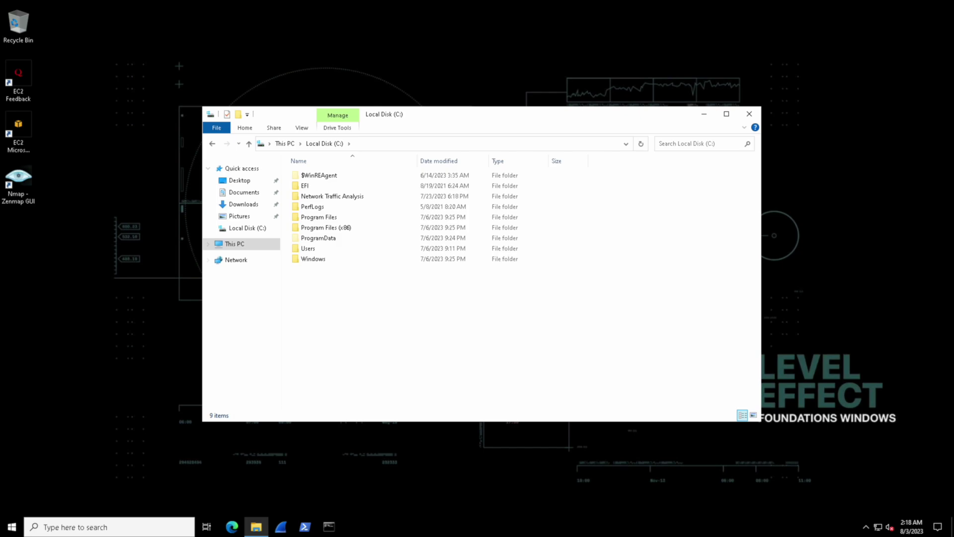
{"action": "double_click", "coordinate": [306, 248]}
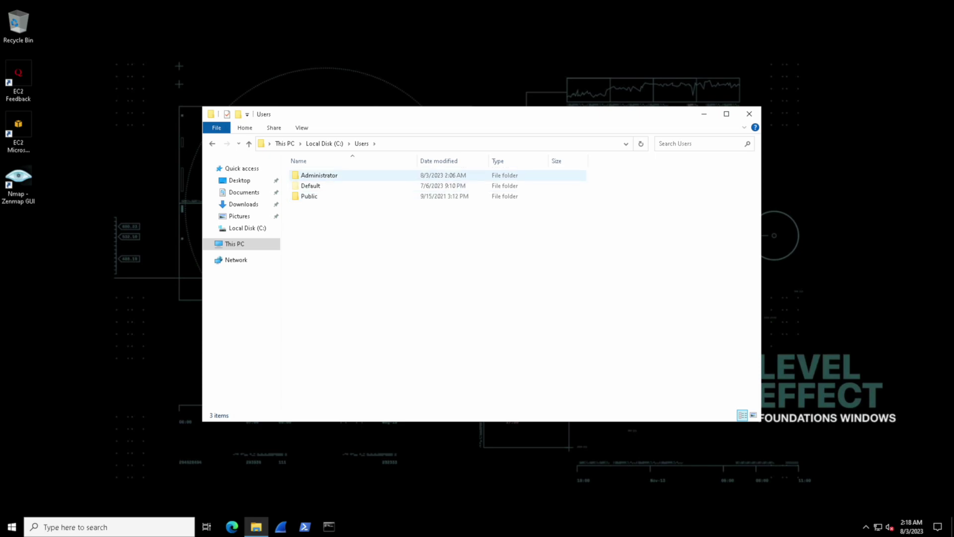
{"action": "double_click", "coordinate": [318, 176]}
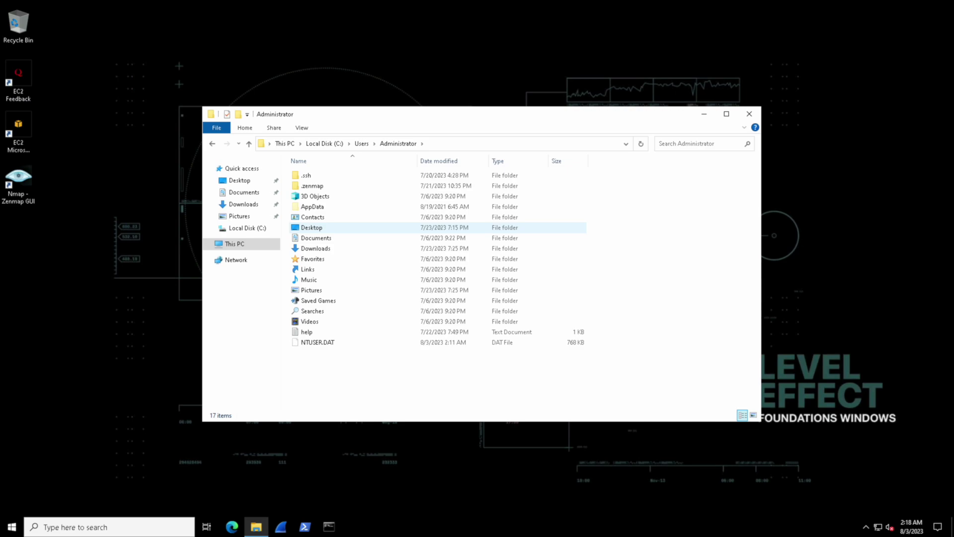
{"action": "double_click", "coordinate": [318, 227]}
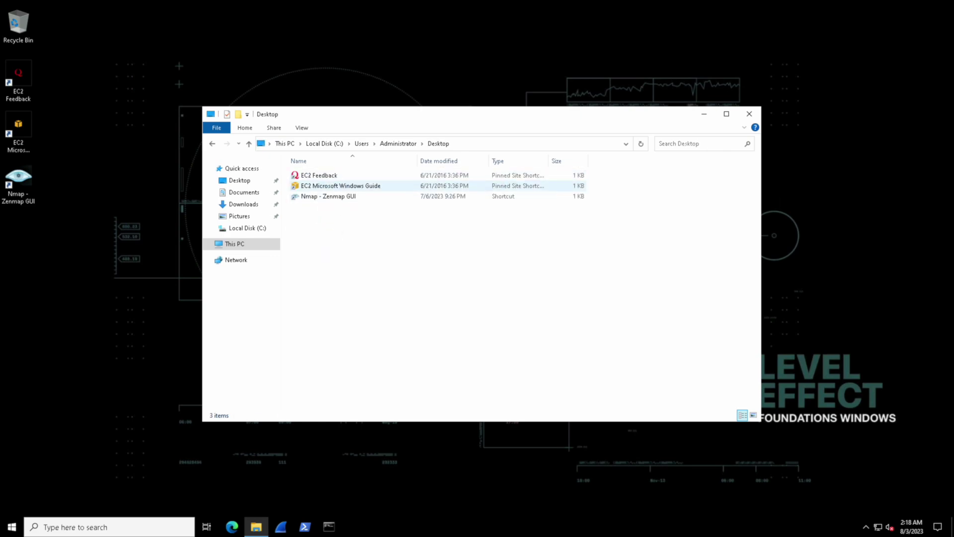
- Go back to This PC and open C:\Users via Local Disk (C:)
{"action": "left_click", "coordinate": [239, 179]}
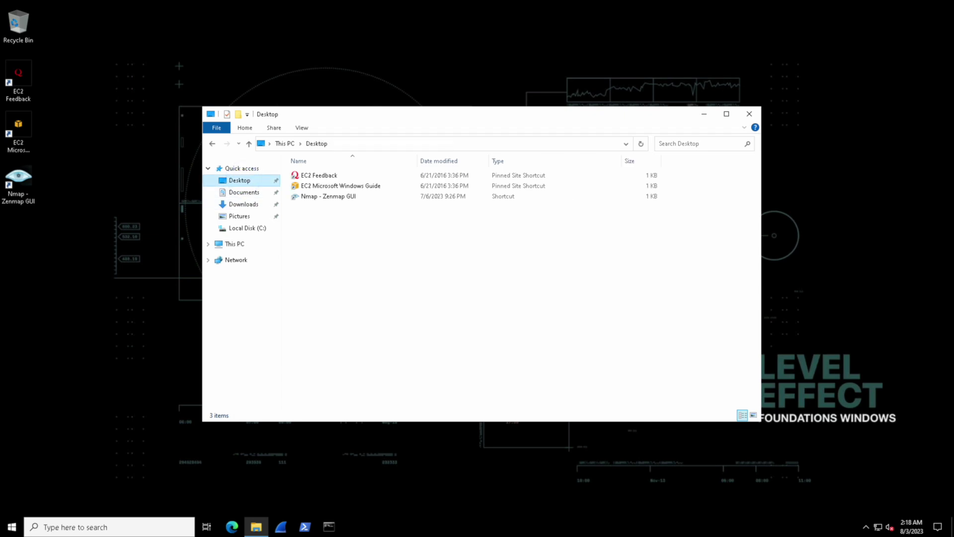
{"action": "left_click", "coordinate": [384, 142]}
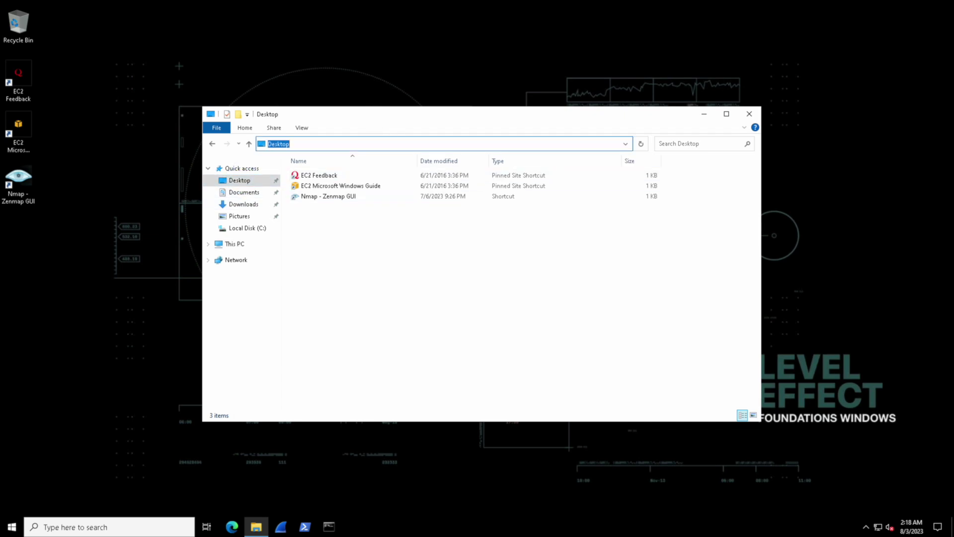
{"action": "left_click", "coordinate": [398, 242]}
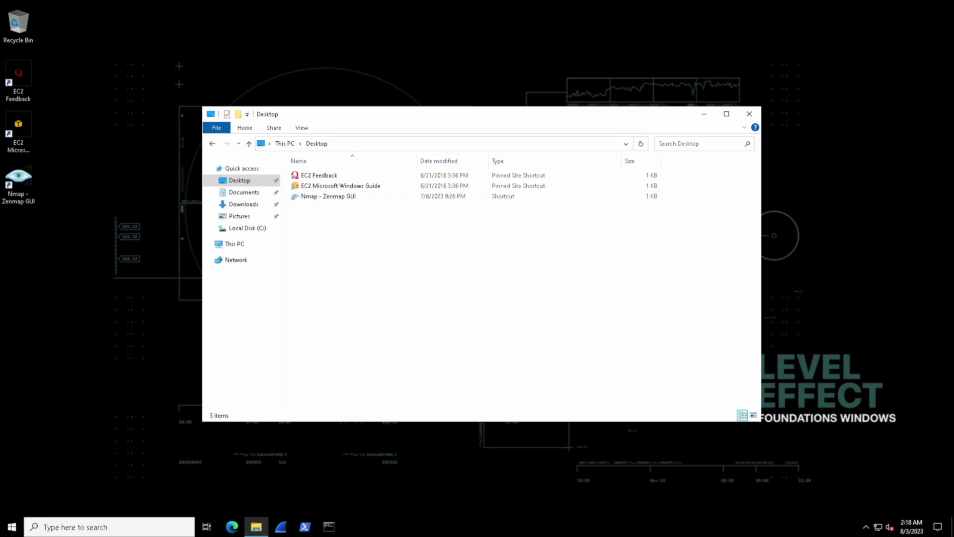
{"action": "left_click", "coordinate": [235, 244]}
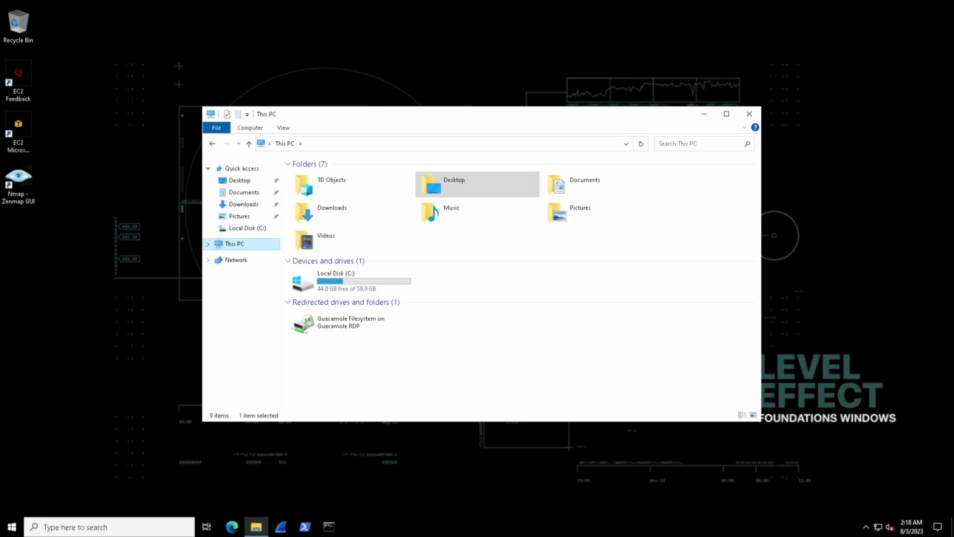
{"action": "double_click", "coordinate": [335, 278]}
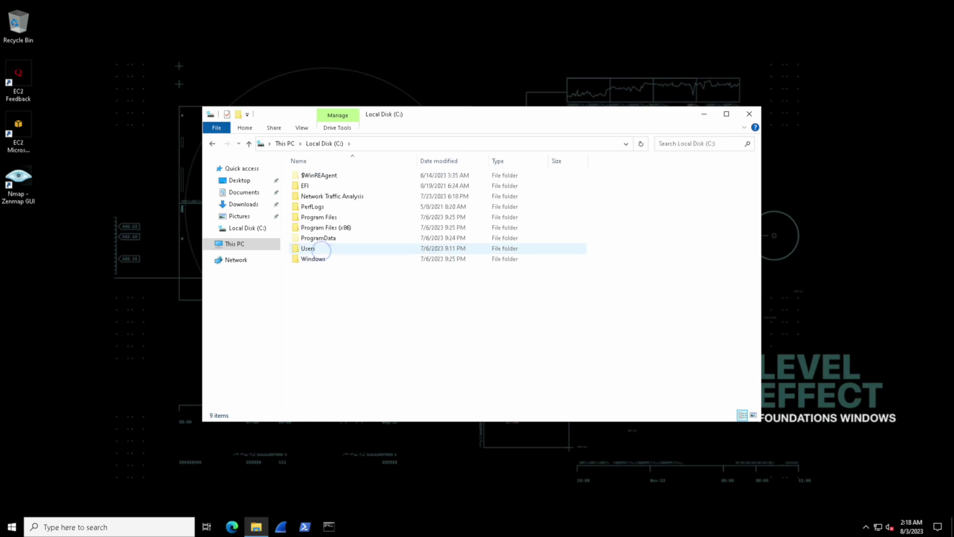
{"action": "double_click", "coordinate": [318, 248]}
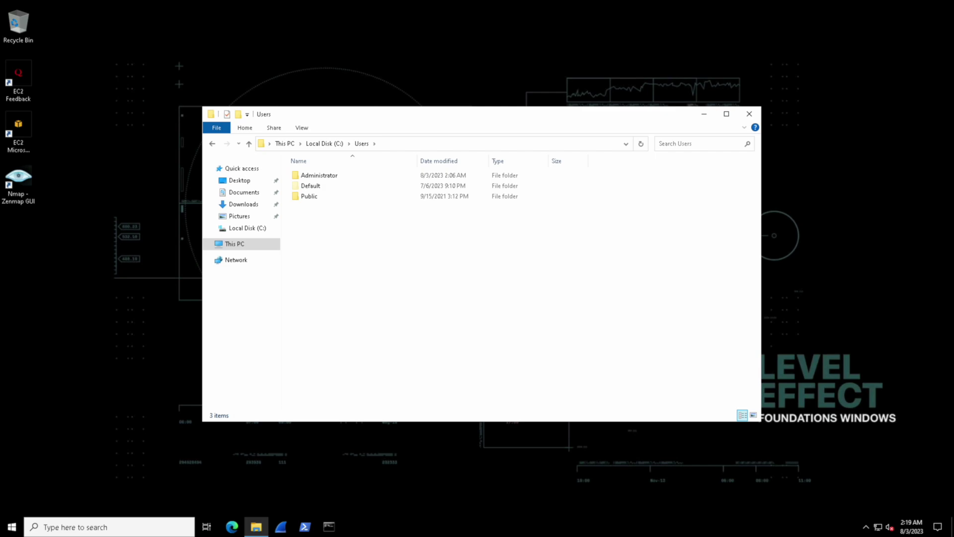
- Append \Administrator, then \Desktop, to the address bar path to reach the Desktop folder
{"action": "left_click", "coordinate": [394, 144]}
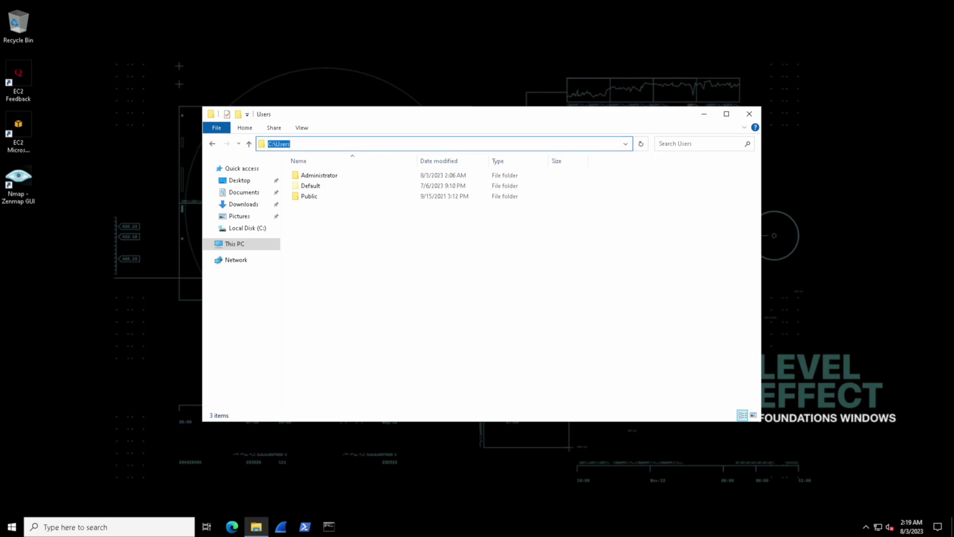
{"action": "left_click", "coordinate": [334, 141]}
{"action": "type", "text": "\\Administrator"}
{"action": "key", "text": "Return"}
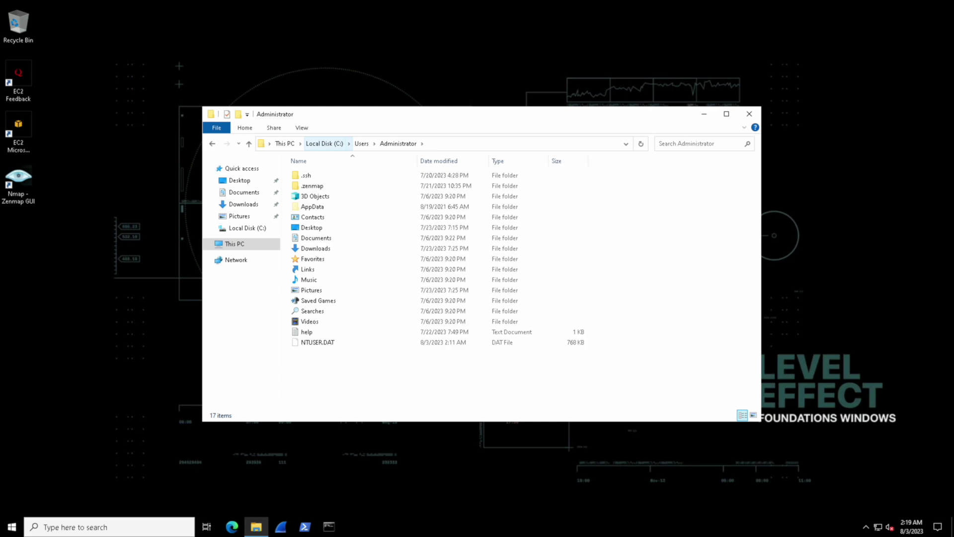
{"action": "left_click", "coordinate": [474, 144]}
{"action": "key", "text": "End"}
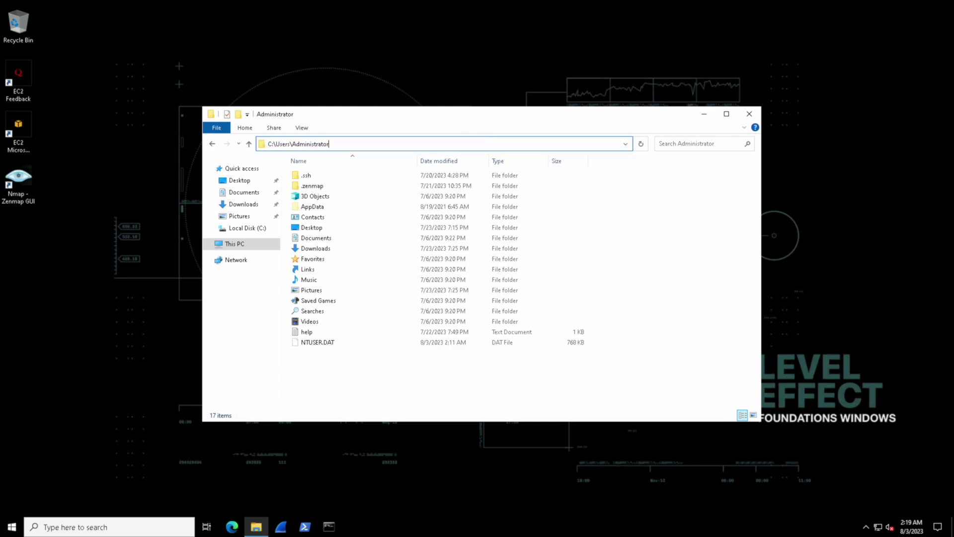
{"action": "type", "text": "\\Desktop"}
{"action": "key", "text": "Return"}
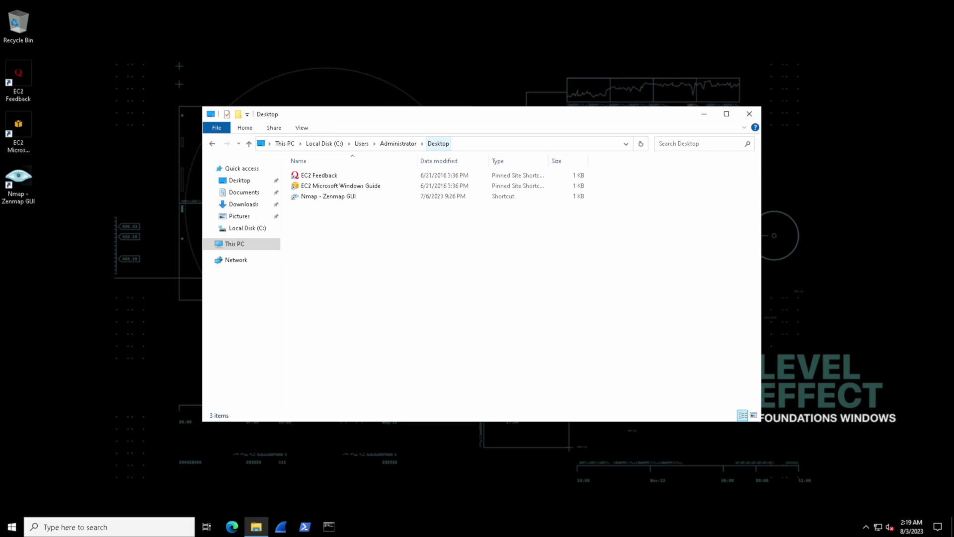
- Trim Desktop from the path to return to the Administrator folder
{"action": "left_click", "coordinate": [461, 143]}
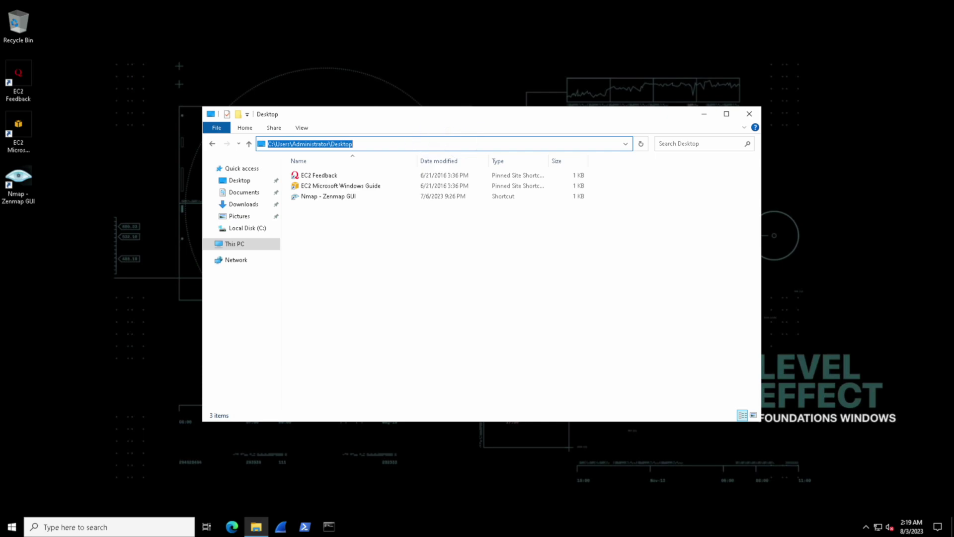
{"action": "left_click", "coordinate": [416, 143]}
{"action": "key", "text": "BackSpace"}
{"action": "key", "text": "BackSpace"}
{"action": "key", "text": "BackSpace"}
{"action": "key", "text": "BackSpace"}
{"action": "key", "text": "BackSpace"}
{"action": "key", "text": "BackSpace"}
{"action": "key", "text": "BackSpace"}
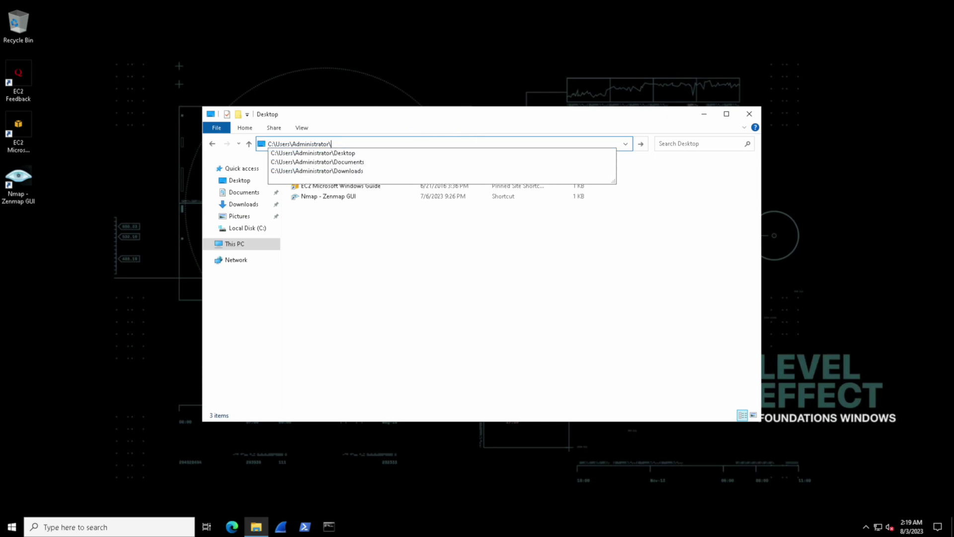
{"action": "key", "text": "Return"}
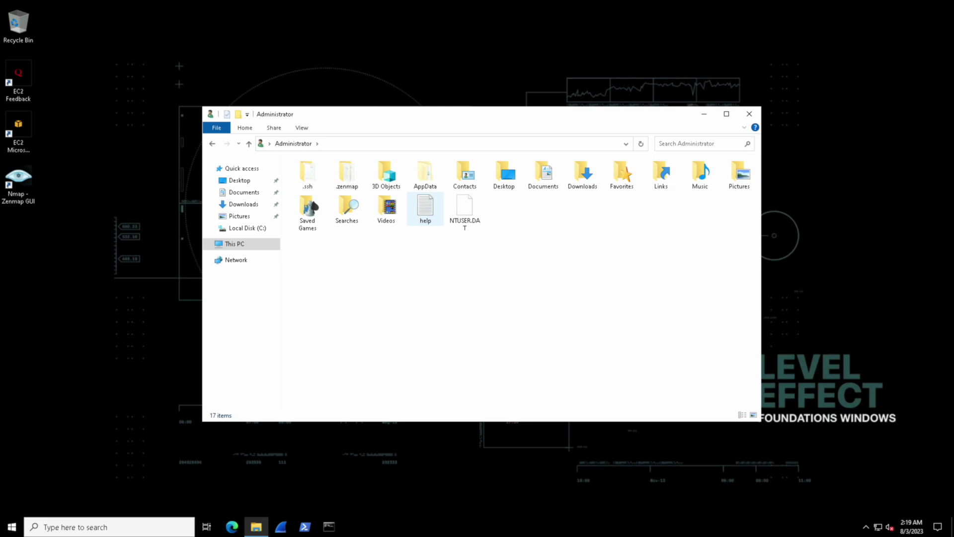
- Copy the help file from Administrator into its Desktop folder, then return to Administrator
{"action": "right_click", "coordinate": [429, 209]}
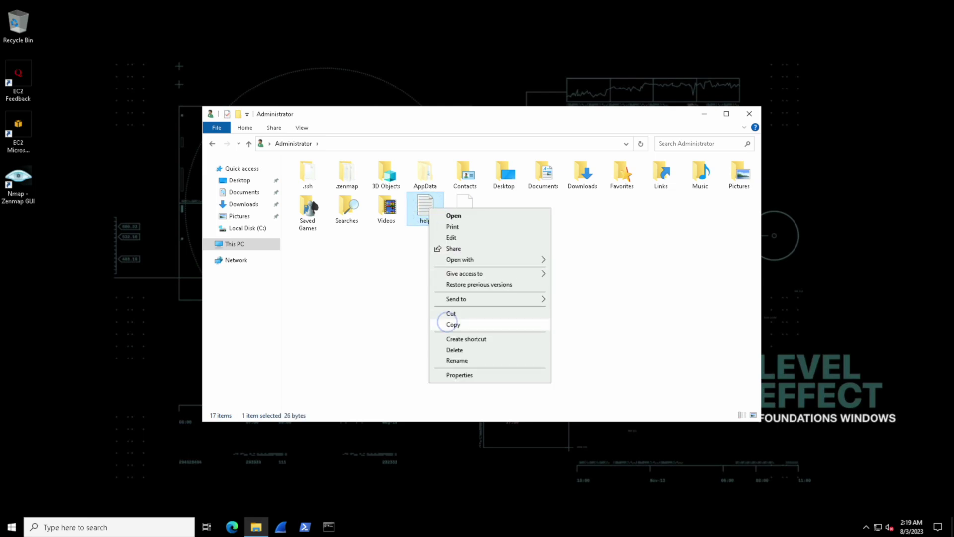
{"action": "left_click", "coordinate": [453, 324]}
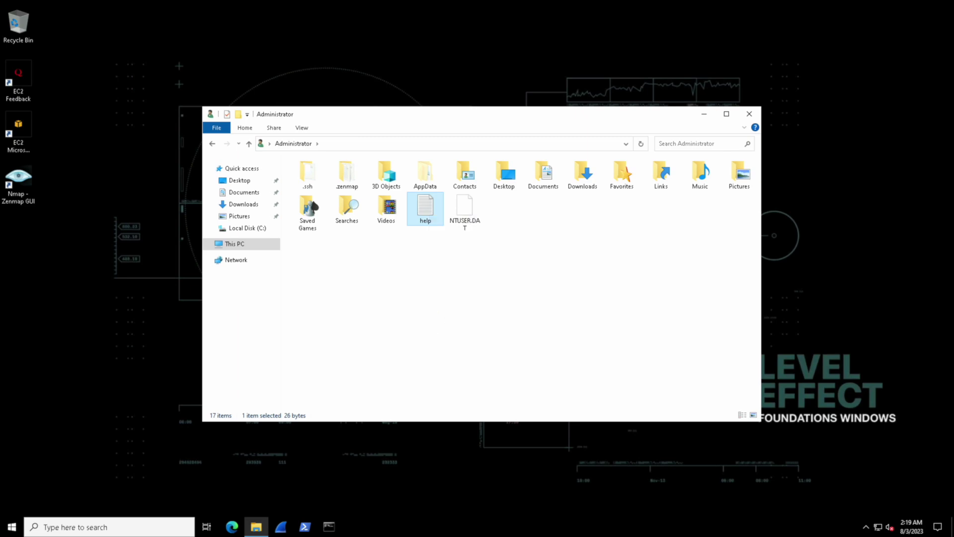
{"action": "double_click", "coordinate": [503, 174]}
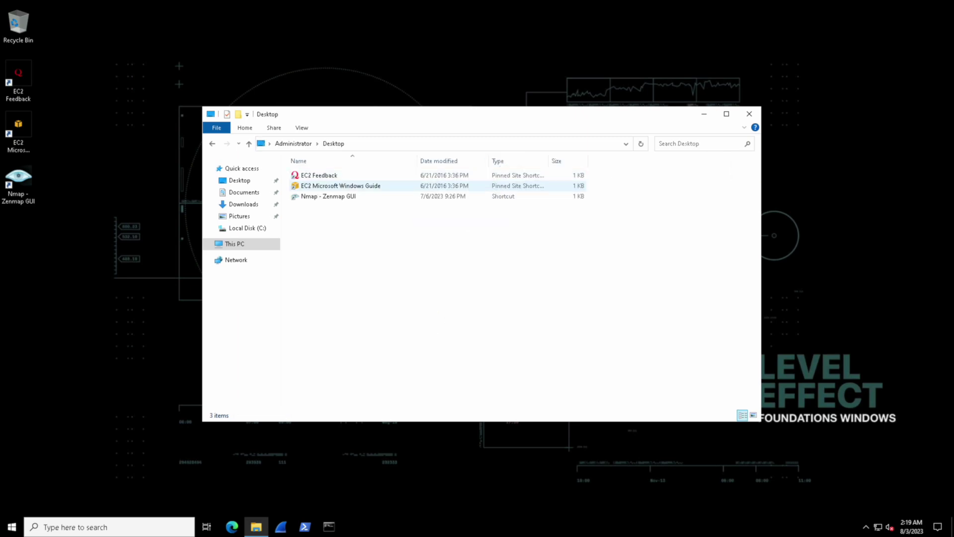
{"action": "right_click", "coordinate": [414, 238]}
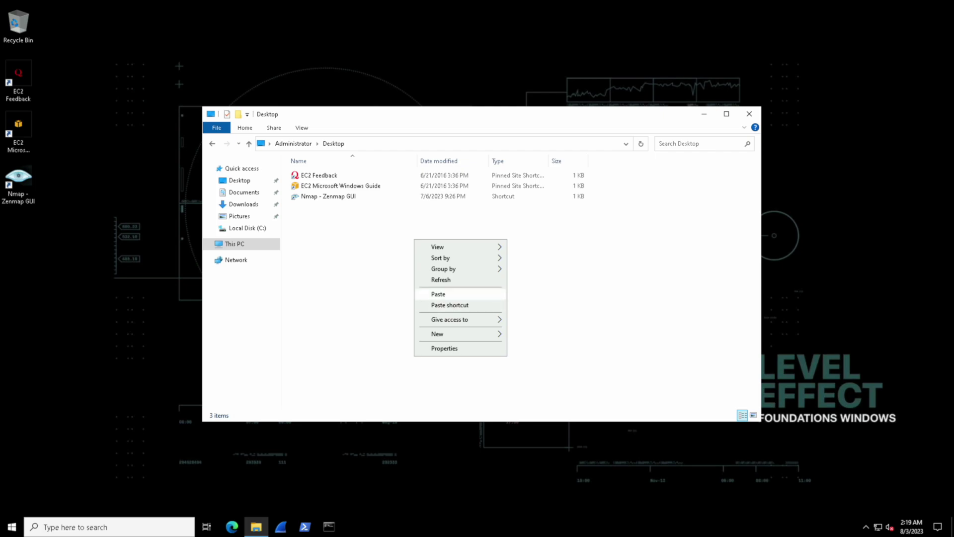
{"action": "left_click", "coordinate": [438, 293]}
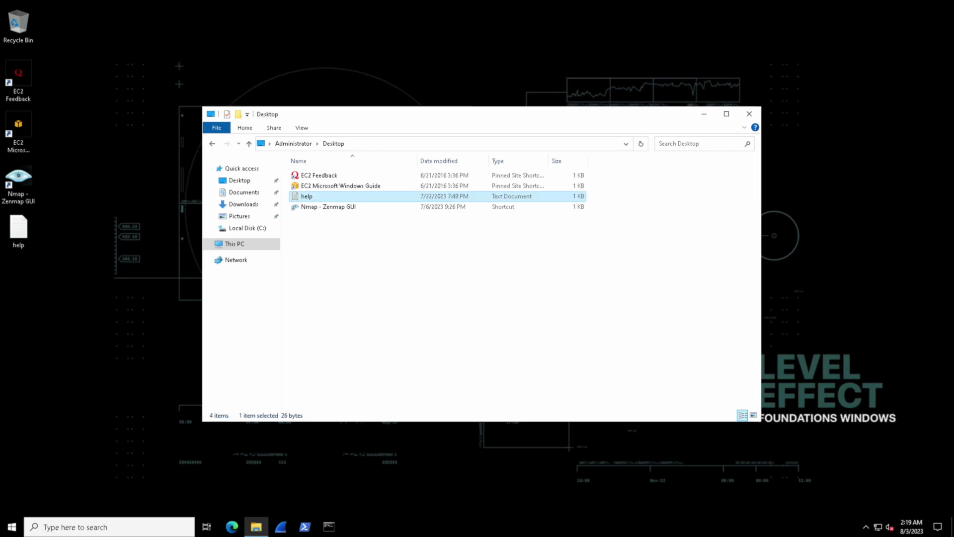
{"action": "left_click", "coordinate": [293, 143]}
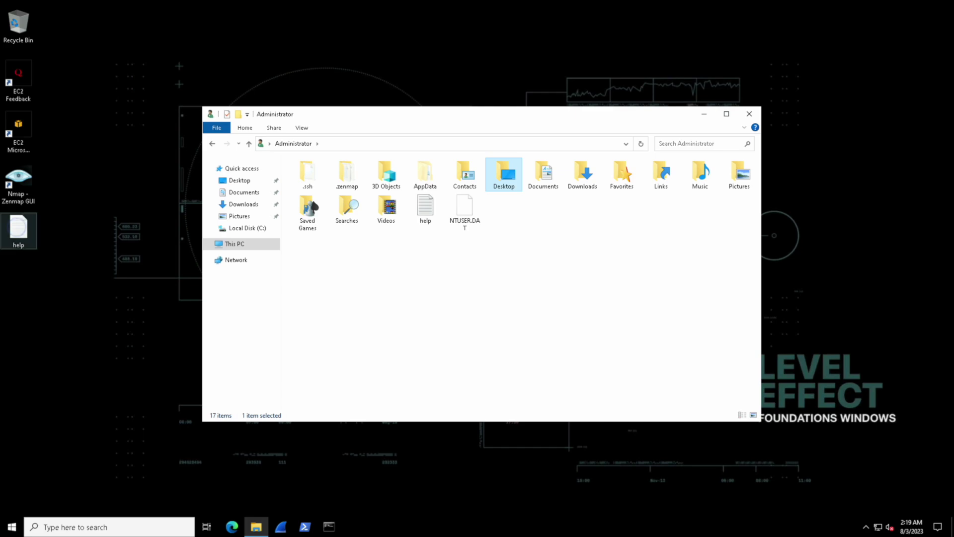
- Cut help from the desktop and paste it into the Administrator's Documents folder
{"action": "right_click", "coordinate": [18, 228]}
{"action": "left_click", "coordinate": [39, 332]}
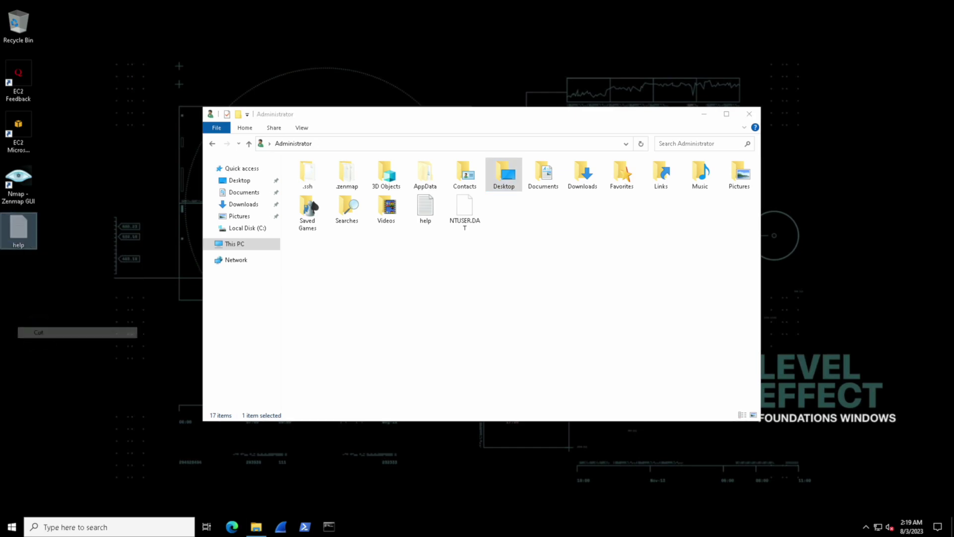
{"action": "left_click", "coordinate": [293, 143]}
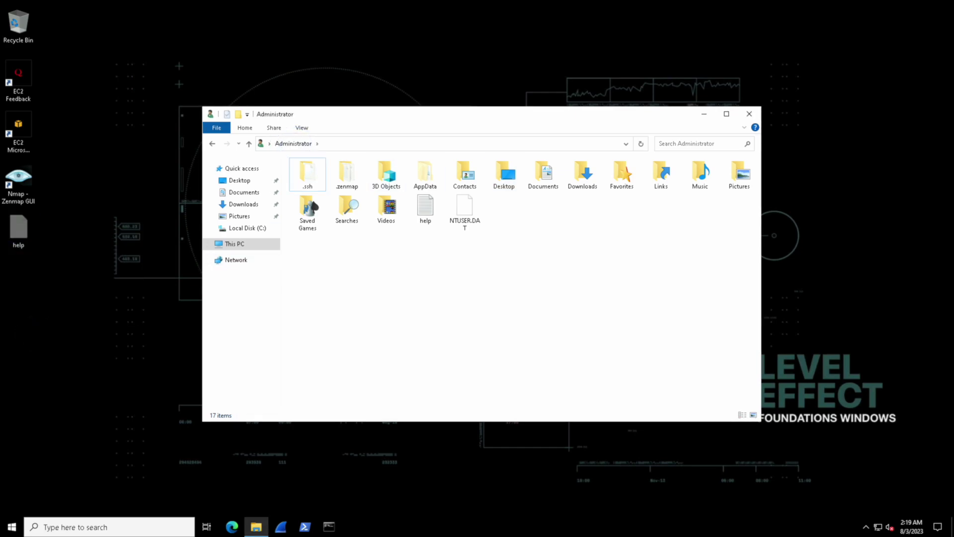
{"action": "left_click", "coordinate": [543, 174]}
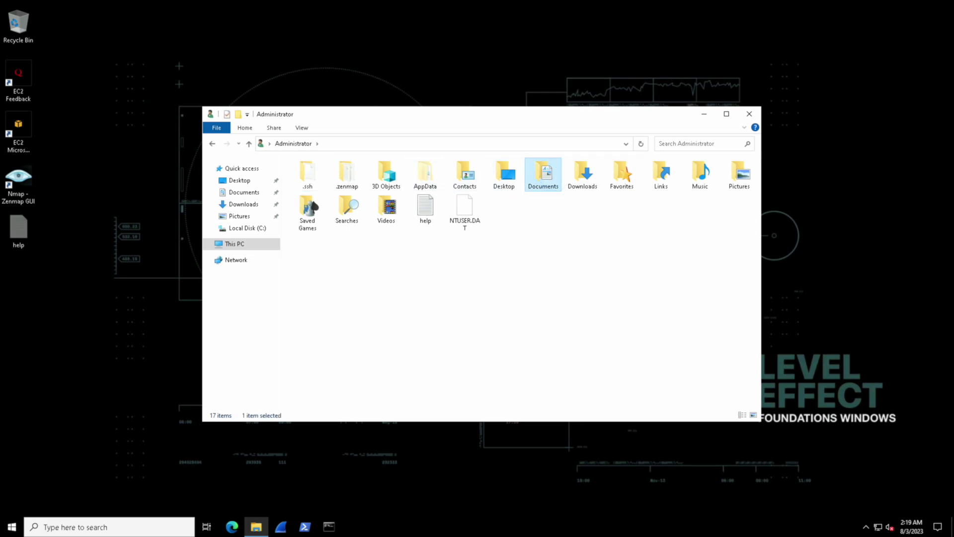
{"action": "double_click", "coordinate": [543, 174]}
{"action": "right_click", "coordinate": [409, 212]}
{"action": "left_click", "coordinate": [432, 280]}
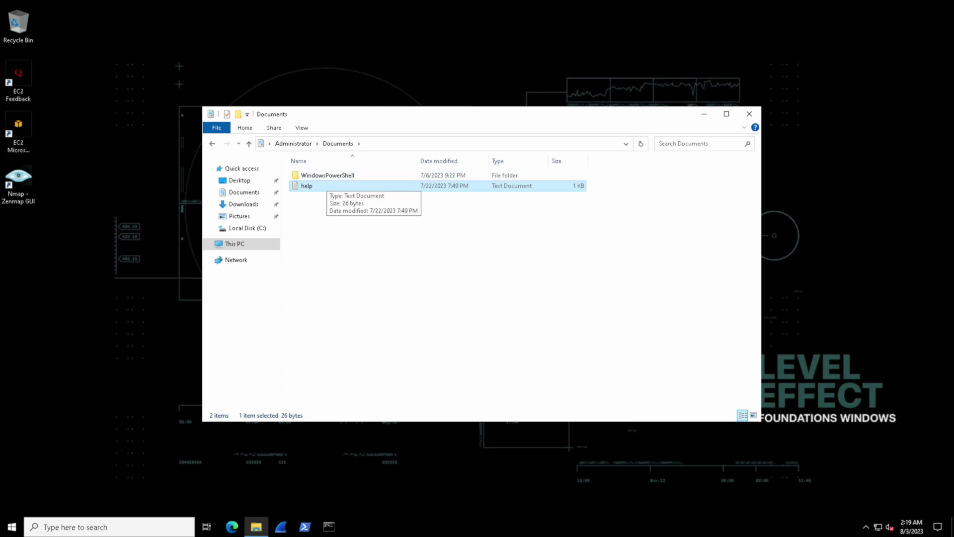
- Cut help from Documents and paste it into Administrator, replacing the existing help.txt
{"action": "right_click", "coordinate": [324, 185]}
{"action": "left_click", "coordinate": [346, 291]}
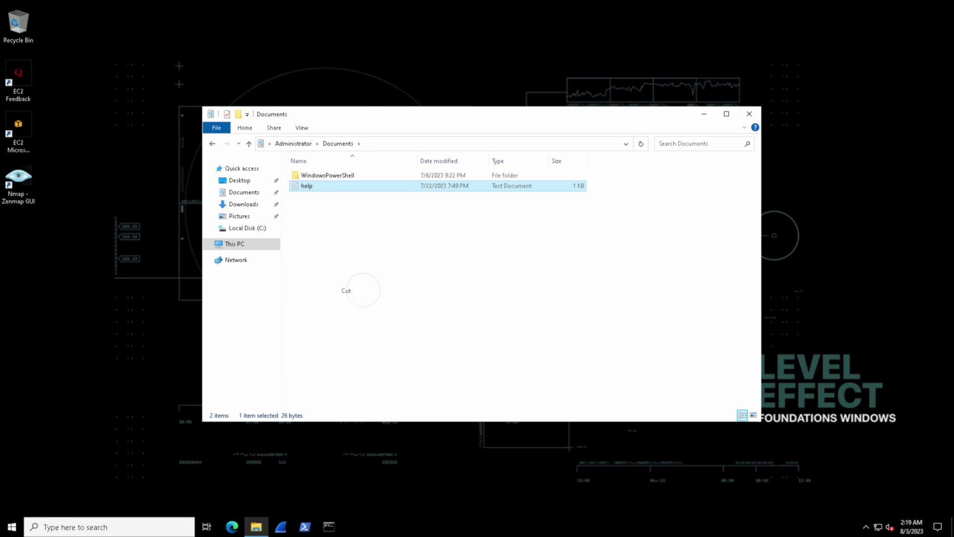
{"action": "left_click", "coordinate": [293, 143]}
{"action": "right_click", "coordinate": [431, 287]}
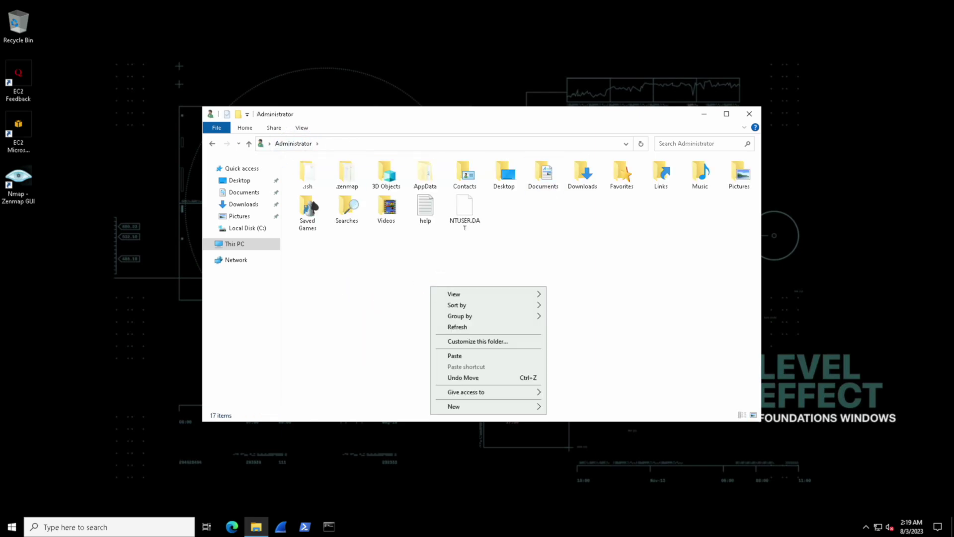
{"action": "left_click", "coordinate": [454, 356]}
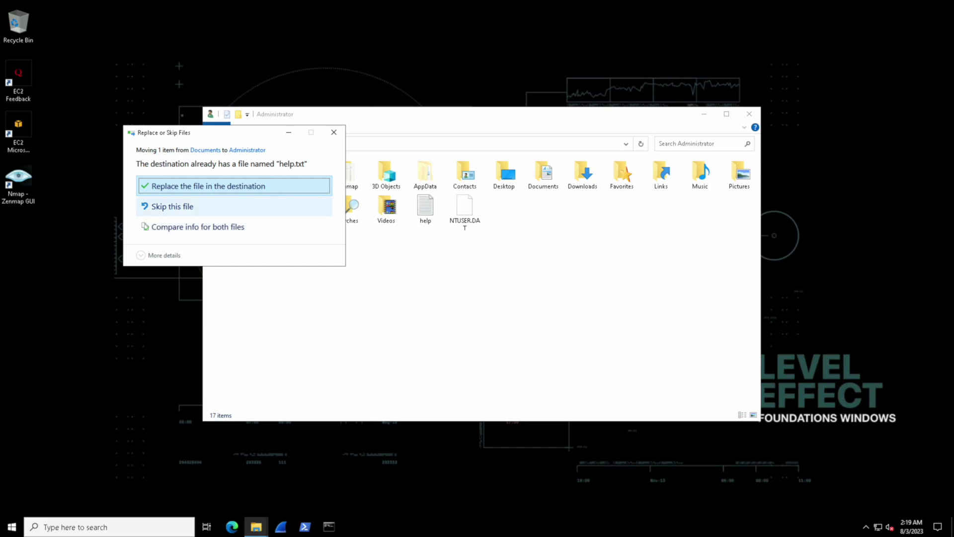
{"action": "left_click", "coordinate": [209, 185]}
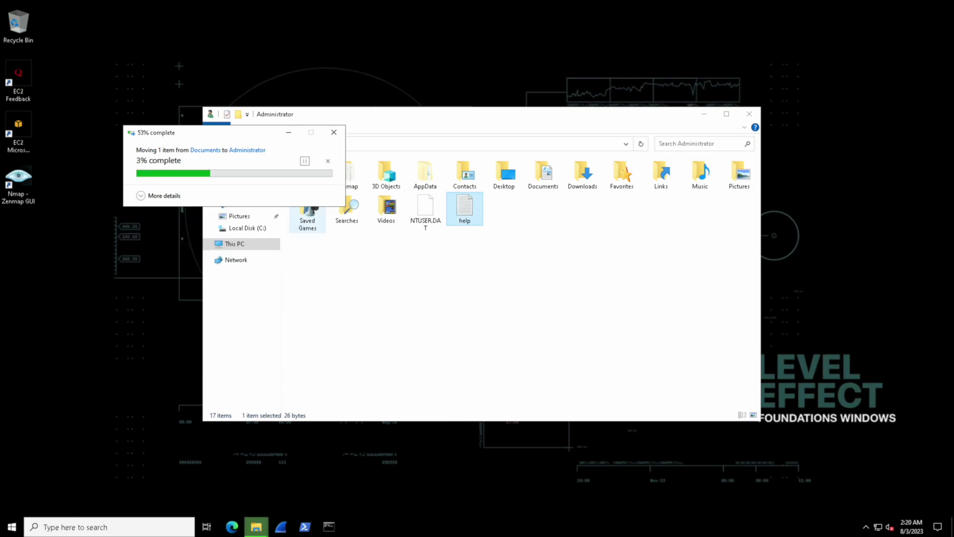
- Copy help from Administrator and paste it into the Documents folder
{"action": "left_click", "coordinate": [552, 237]}
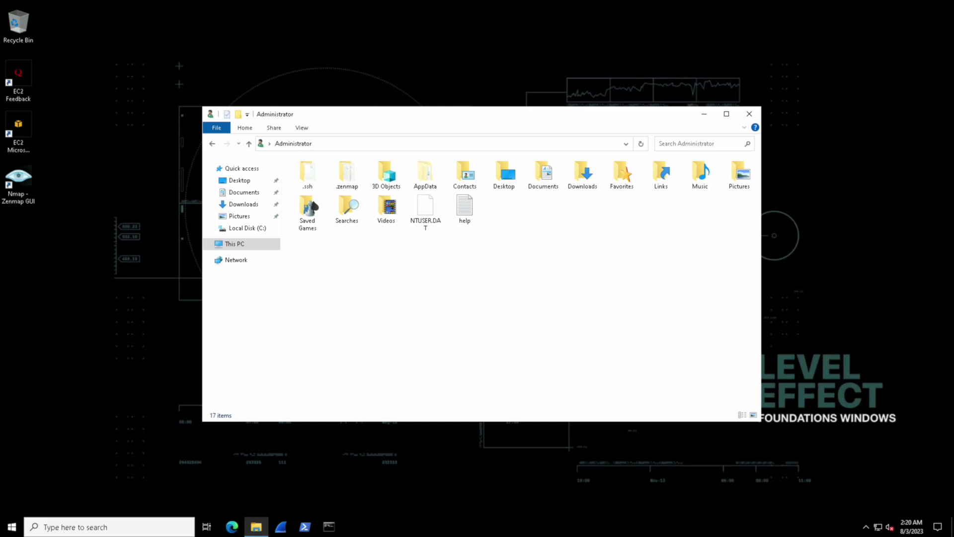
{"action": "right_click", "coordinate": [469, 207]}
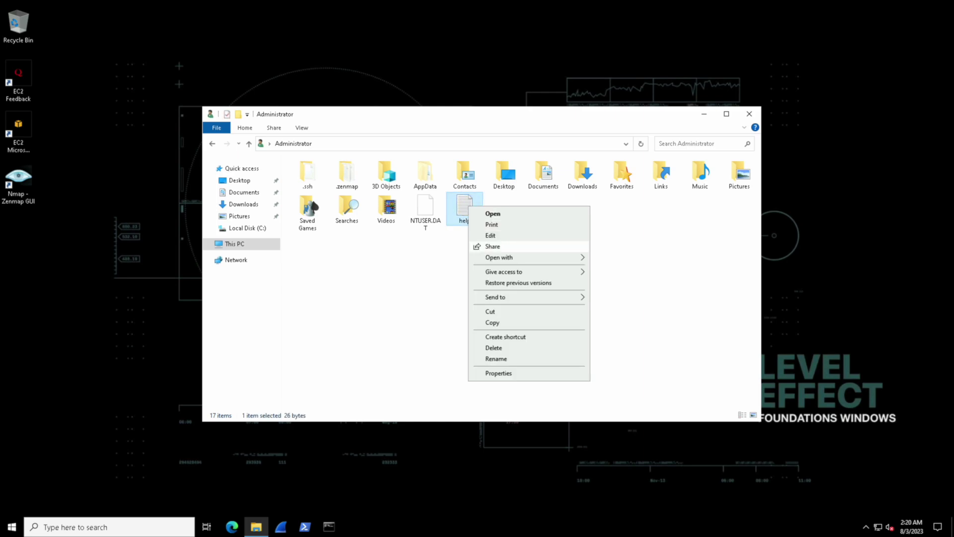
{"action": "left_click", "coordinate": [492, 322]}
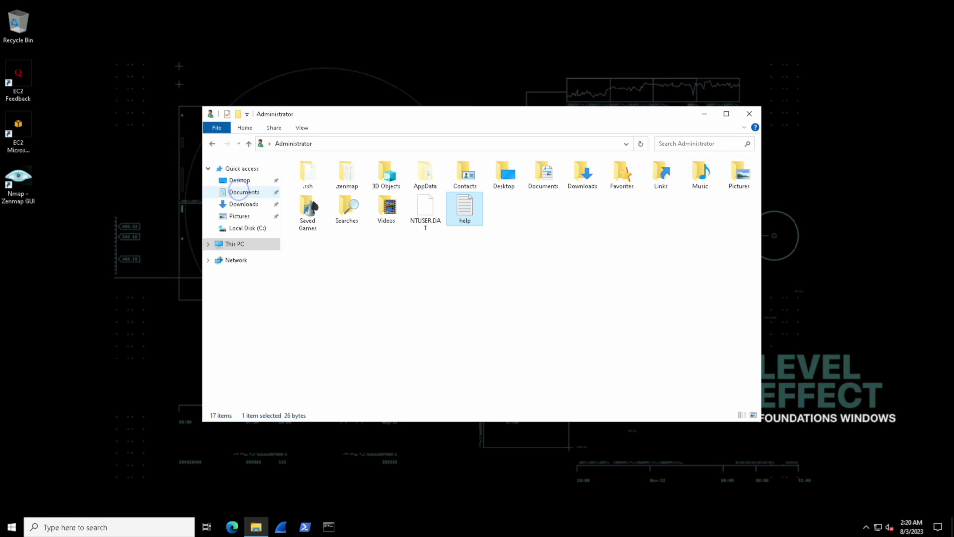
{"action": "left_click", "coordinate": [243, 191]}
{"action": "right_click", "coordinate": [422, 251]}
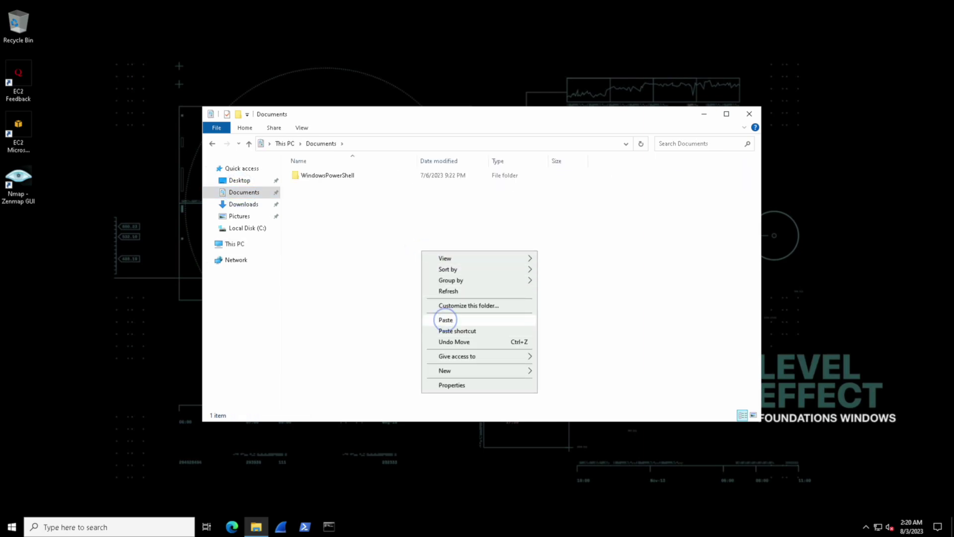
{"action": "left_click", "coordinate": [446, 320]}
- Delete the pasted help from Documents and open the Recycle Bin
{"action": "right_click", "coordinate": [343, 185]}
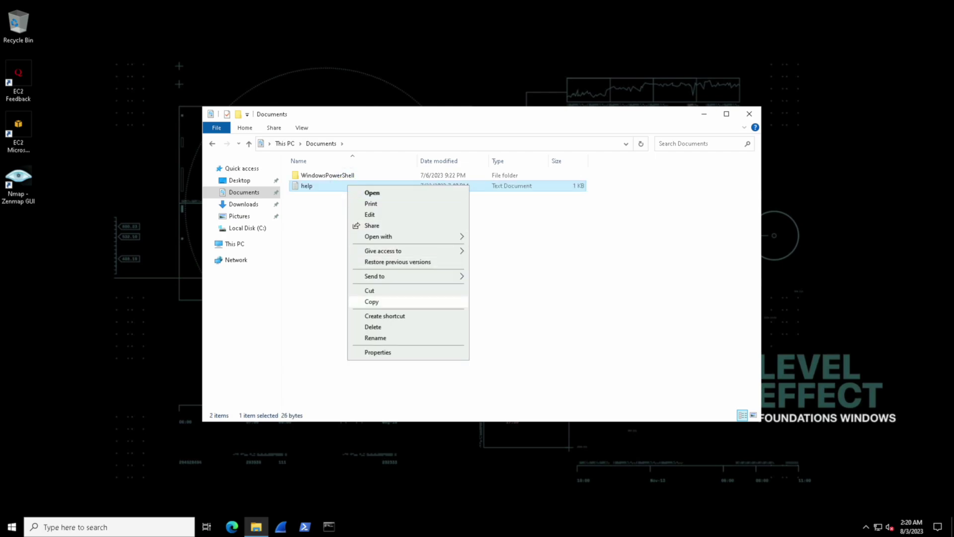
{"action": "left_click", "coordinate": [372, 327]}
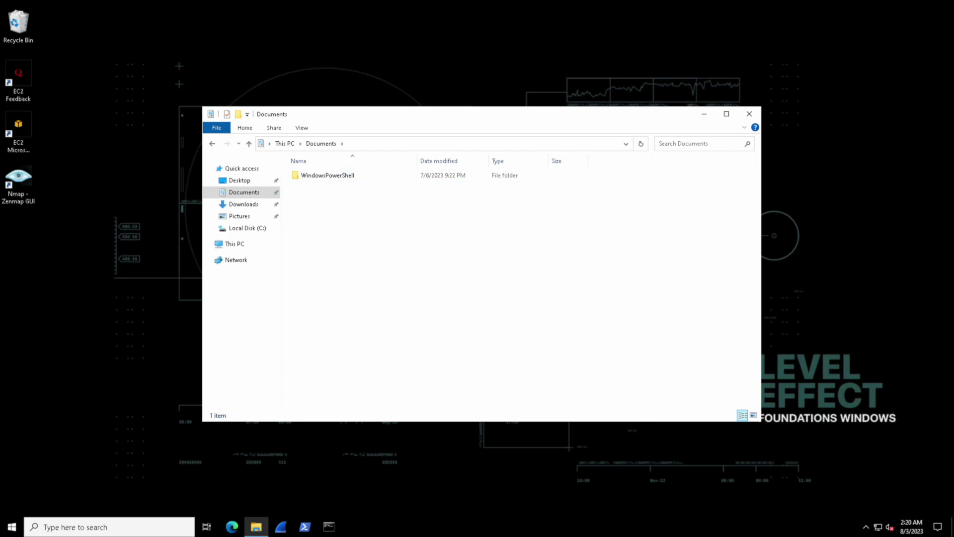
{"action": "double_click", "coordinate": [19, 24]}
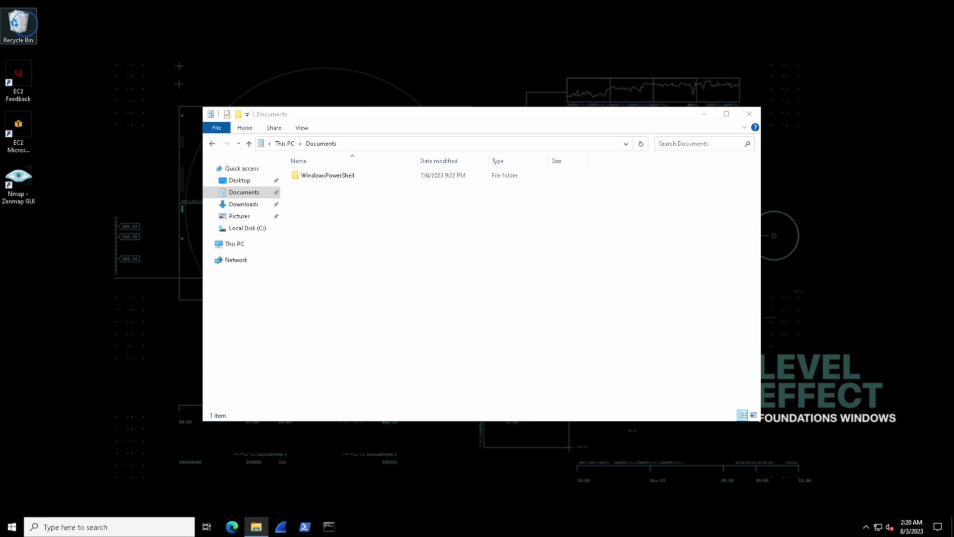
- Empty the Recycle Bin to permanently delete help, then close both Explorer windows
{"action": "double_click", "coordinate": [18, 24]}
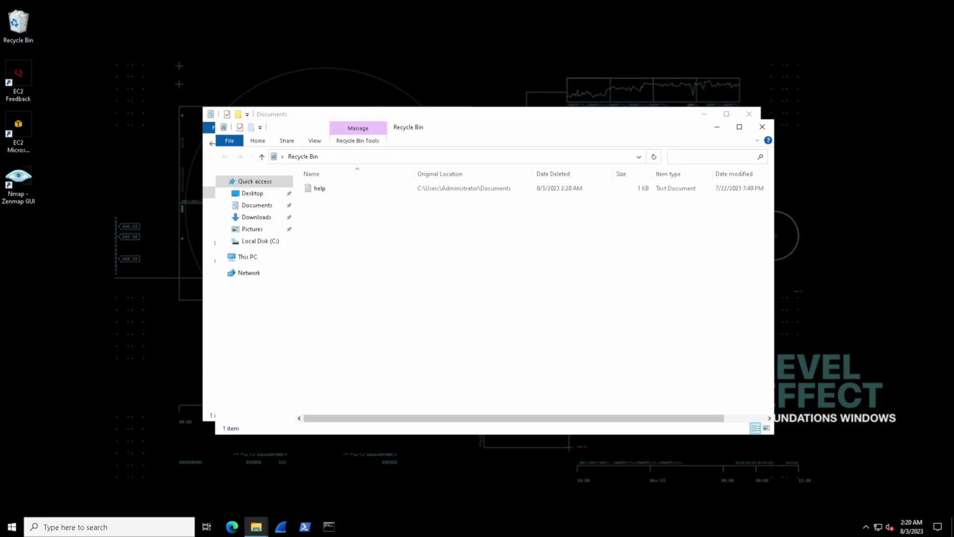
{"action": "right_click", "coordinate": [343, 188]}
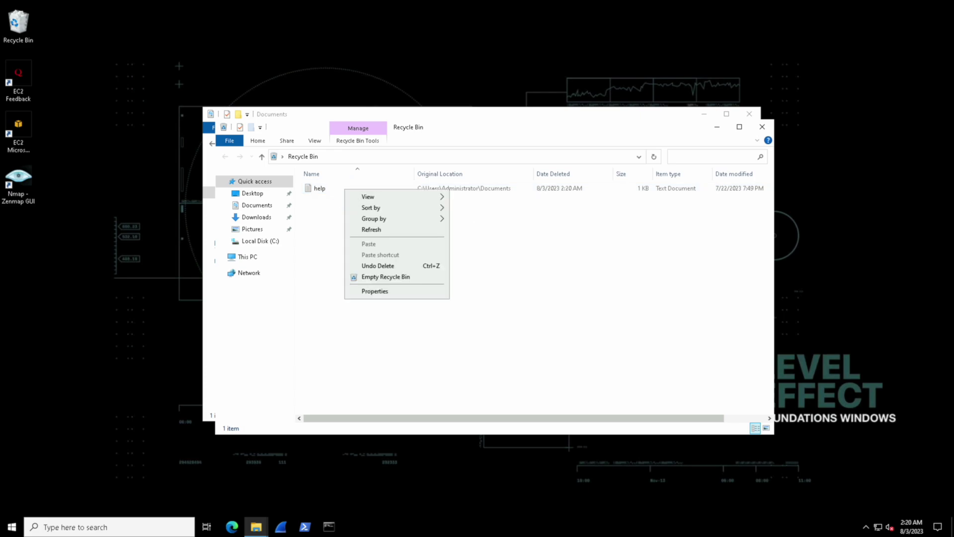
{"action": "left_click", "coordinate": [386, 277]}
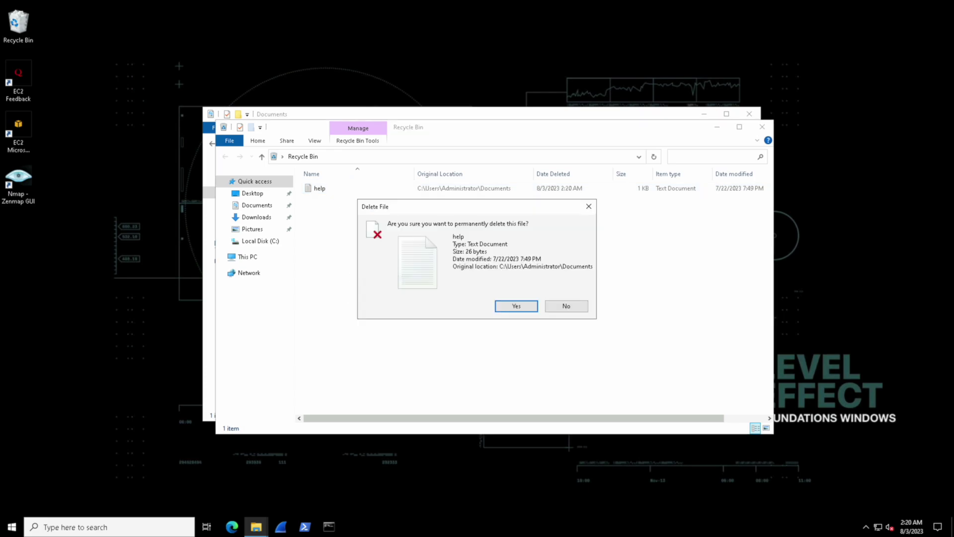
{"action": "key", "text": "Return"}
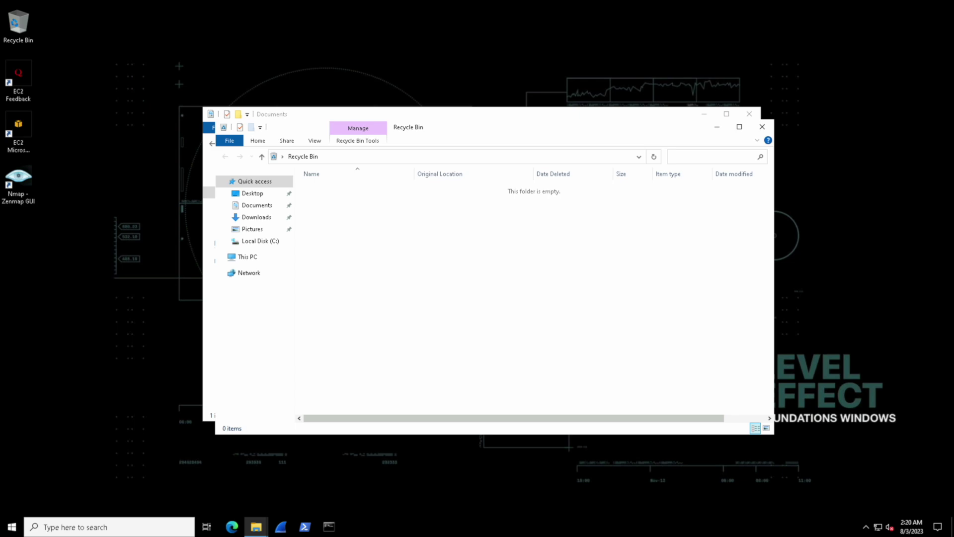
{"action": "left_click", "coordinate": [762, 127]}
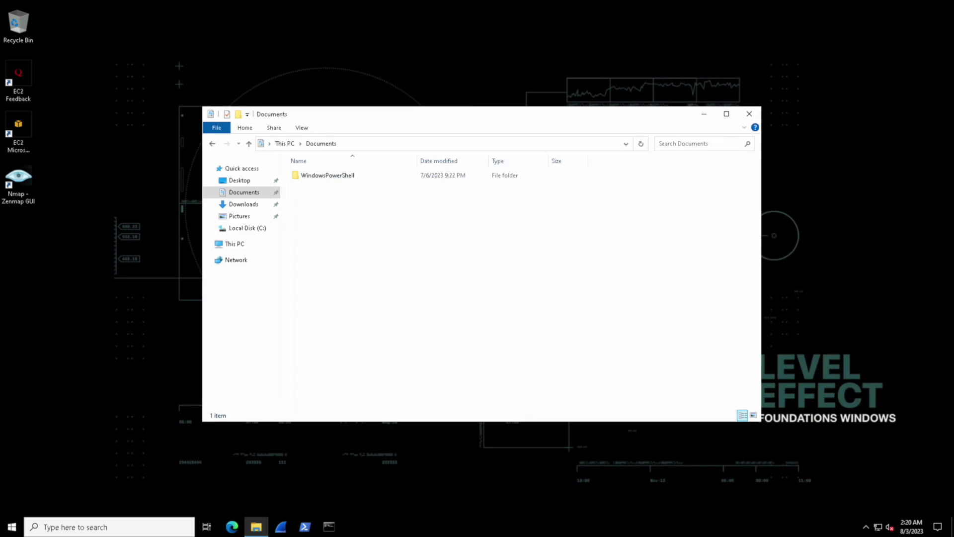
{"action": "left_click", "coordinate": [748, 113]}
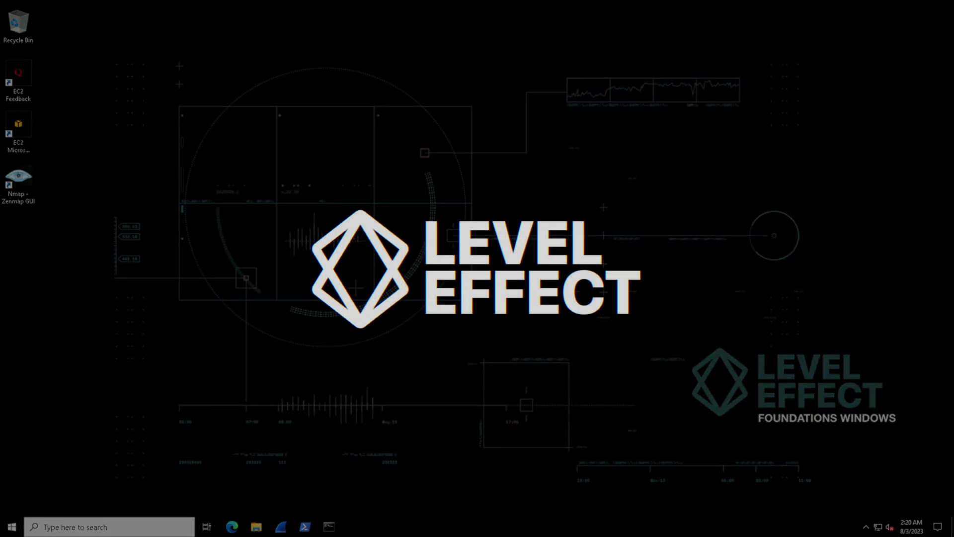